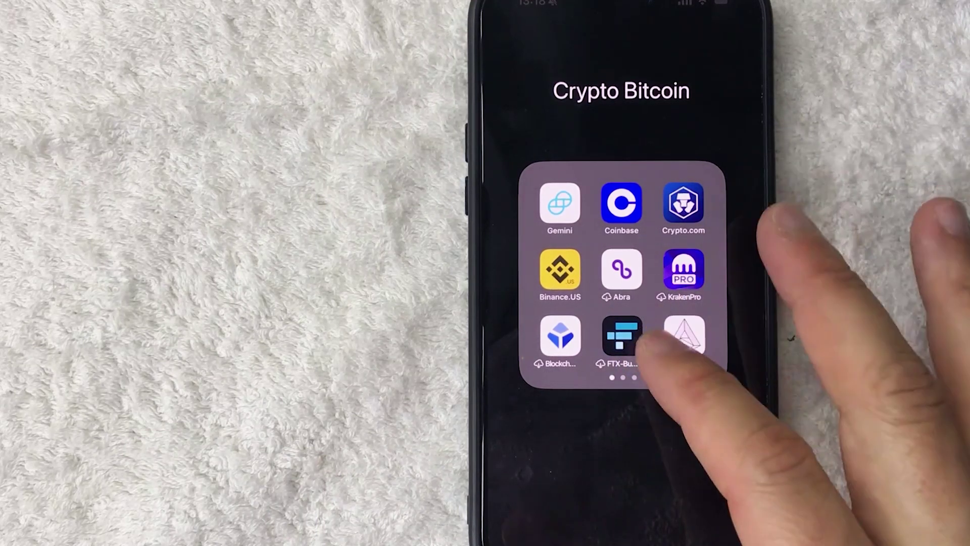
Launch Coinbase from the app folder and start a search for a crypto asset.
{"action": "left_click_drag", "start_coordinate": [667, 349], "coordinate": [576, 348]}
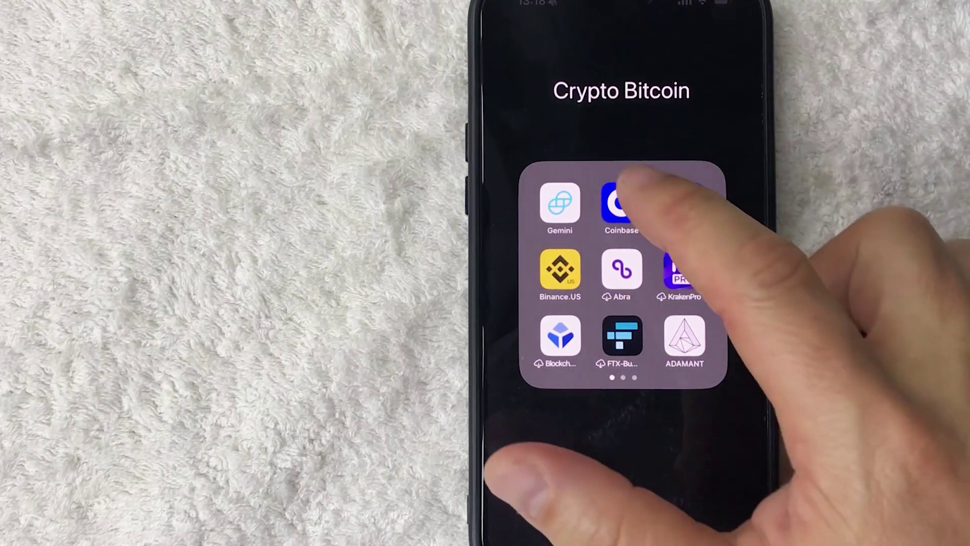
{"action": "left_click", "coordinate": [621, 202]}
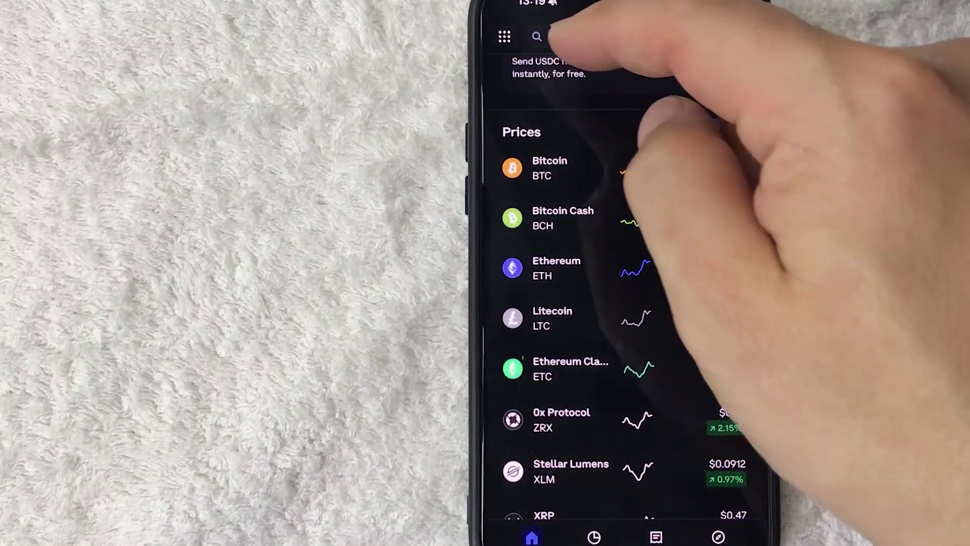
{"action": "left_click", "coordinate": [591, 36]}
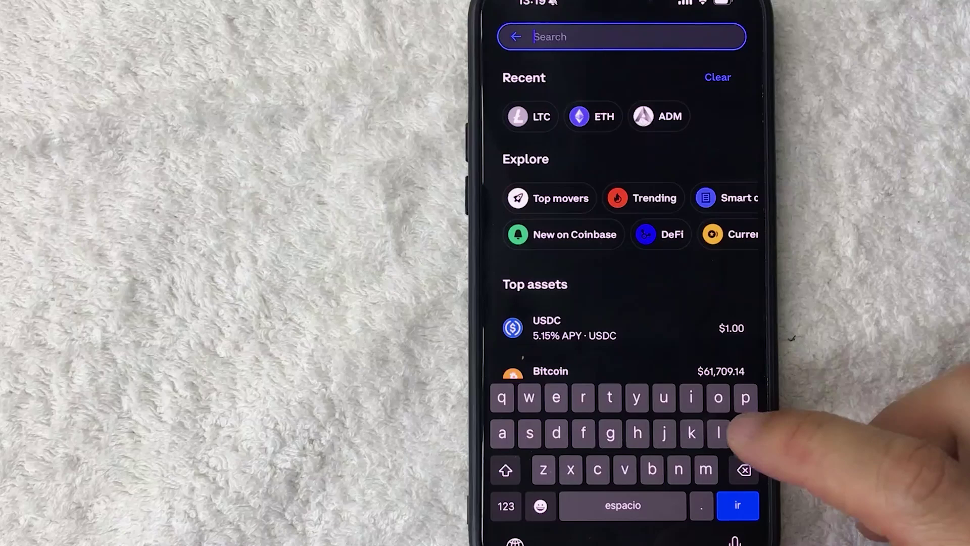
{"action": "type", "text": "ltc"}
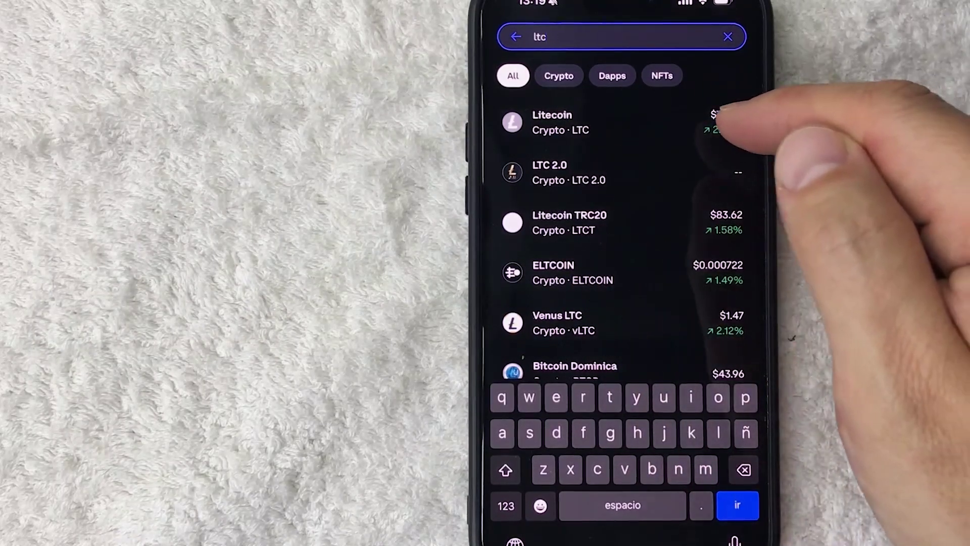
Open Litecoin, switch its chart range from 1Y to All, and bring up Send/Receive.
{"action": "left_click", "coordinate": [644, 121]}
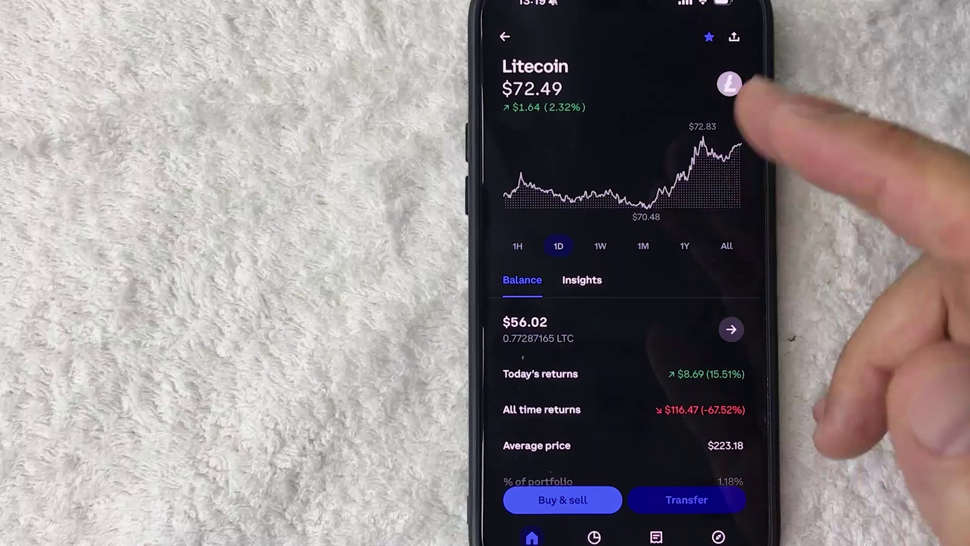
{"action": "left_click", "coordinate": [684, 246]}
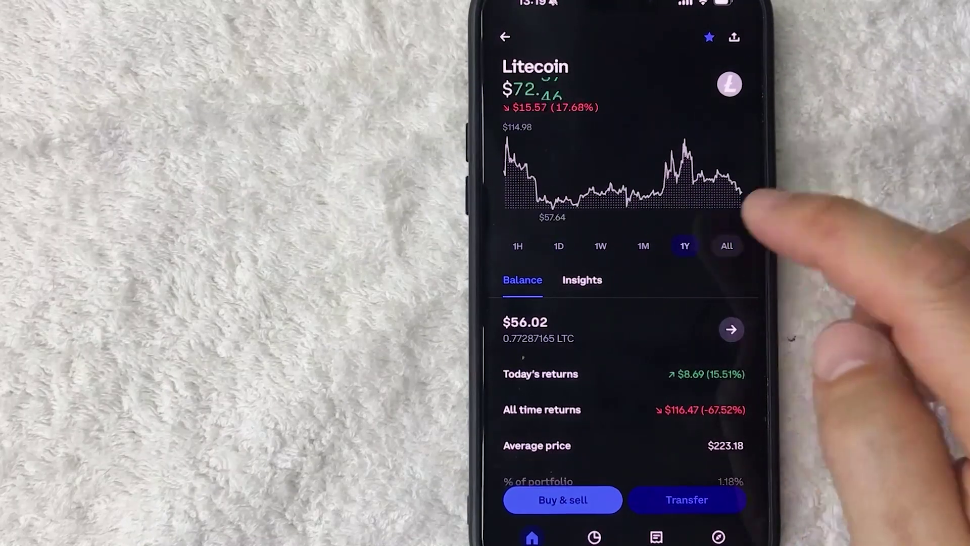
{"action": "left_click", "coordinate": [726, 246]}
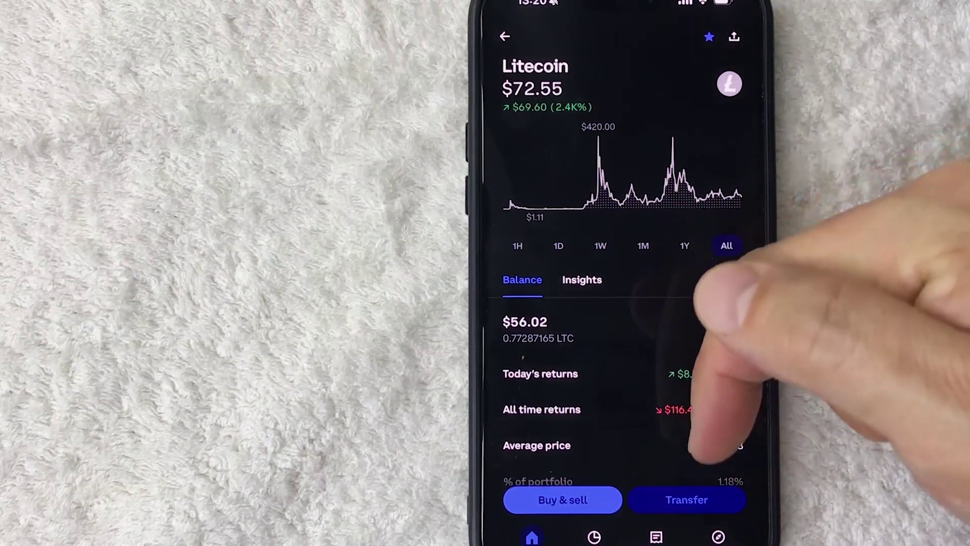
{"action": "left_click", "coordinate": [686, 499]}
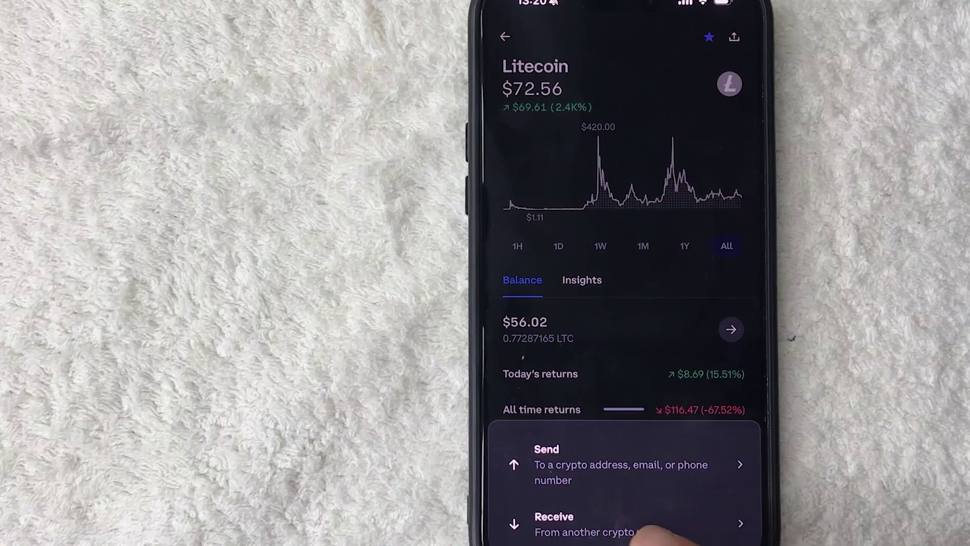
Choose Receive to show the Litecoin wallet's QR code and LTC address.
{"action": "left_click", "coordinate": [709, 527]}
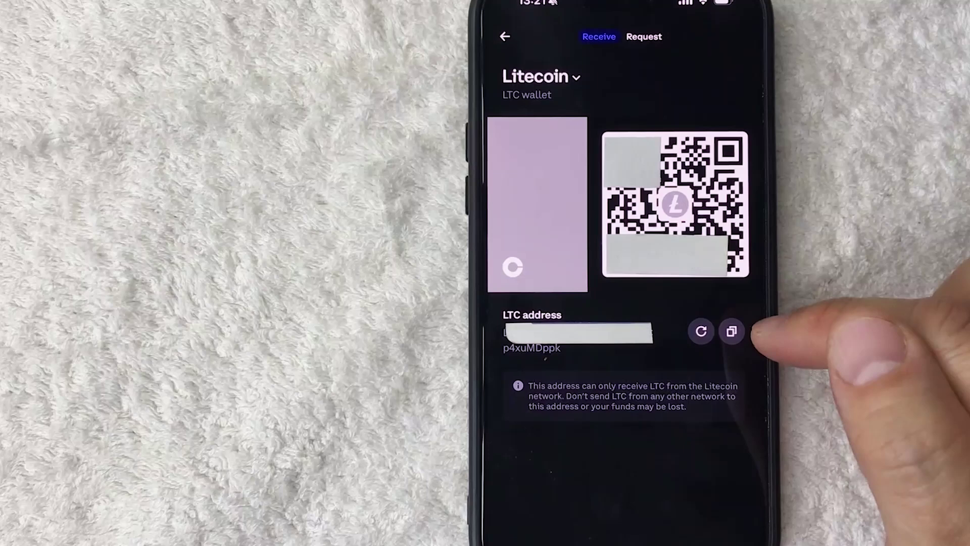
Copy the Litecoin receive address, confirmed by the 'Copied' notice.
{"action": "left_click", "coordinate": [727, 331]}
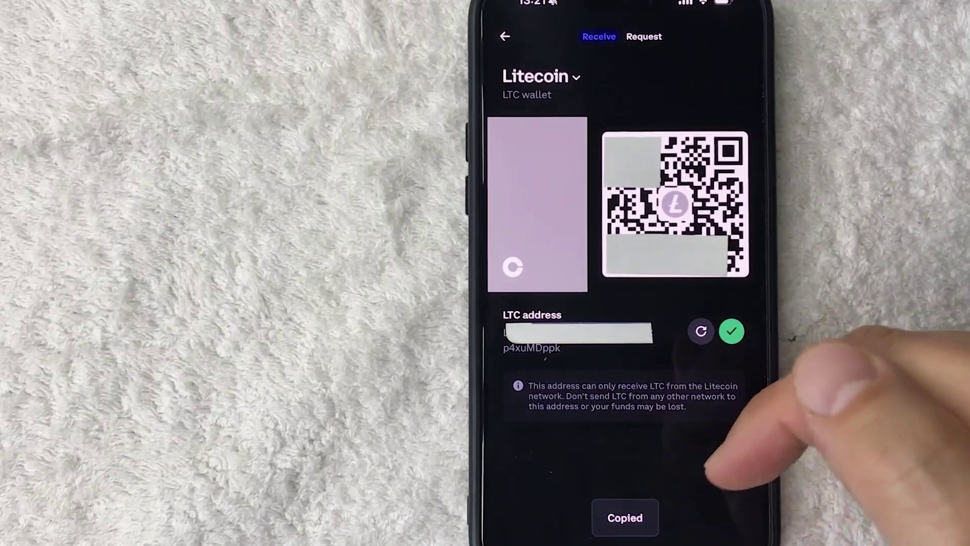